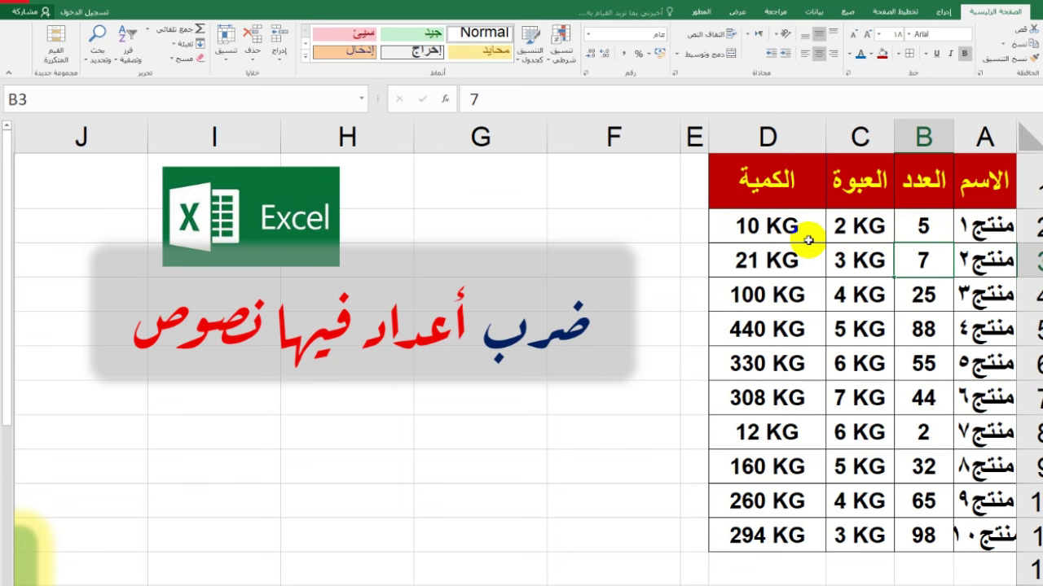
- Clear the العبوة and الكمية entries below their headers and copy the formatting of B2 onto C2:D11
left_click_drag(693, 565, 846, 222)
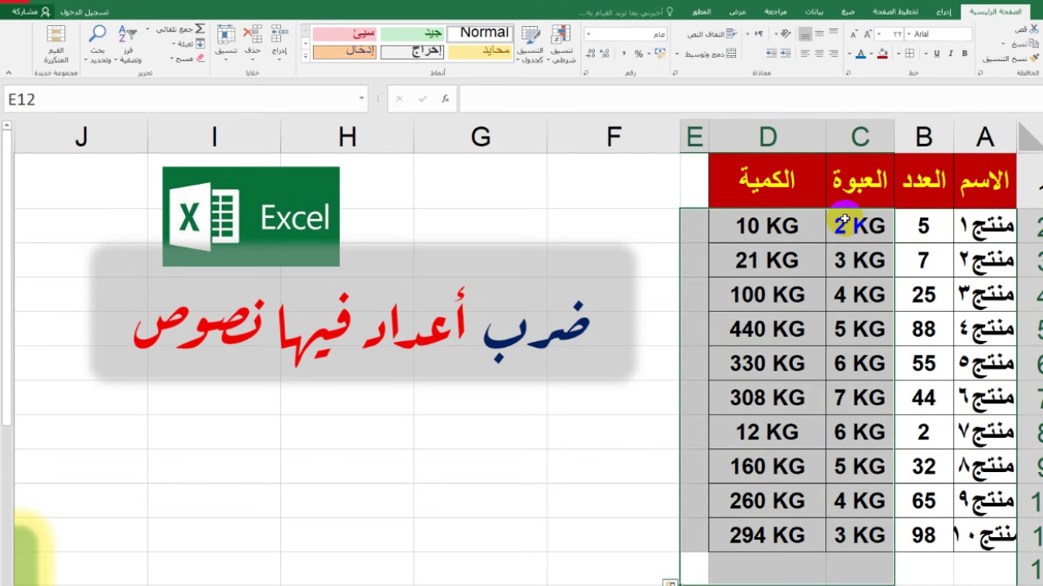
key("Delete")
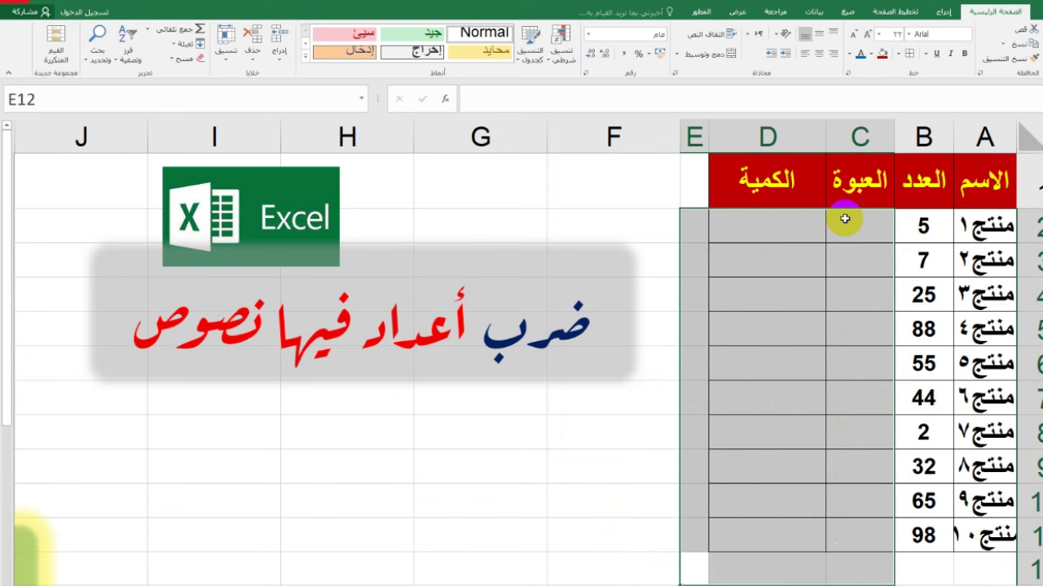
left_click(923, 231)
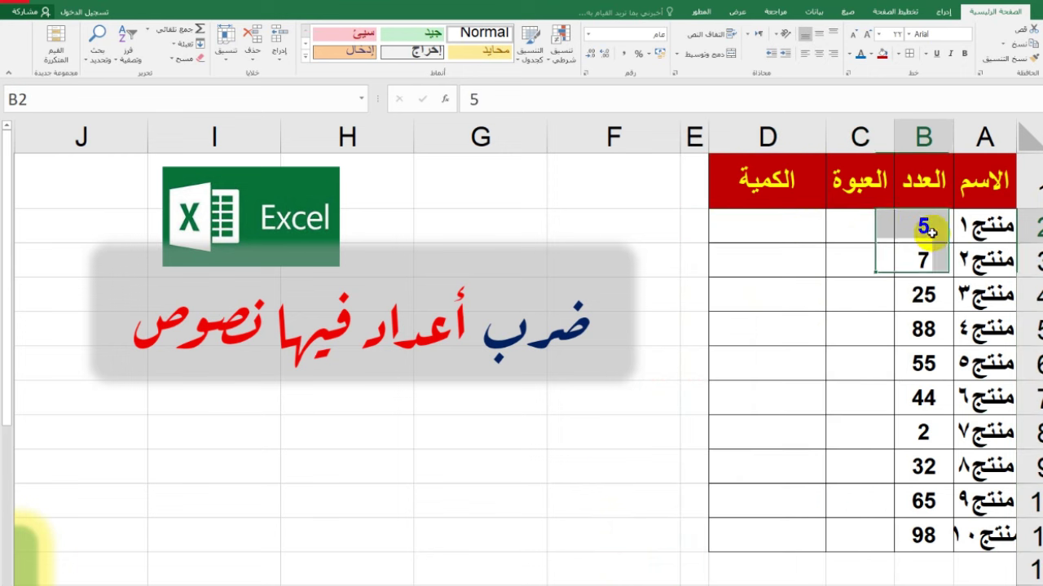
left_click(999, 63)
mouse_move(861, 228)
left_mouse_down()
mouse_move(756, 494)
mouse_move(759, 529)
left_mouse_up()
left_click(662, 530)
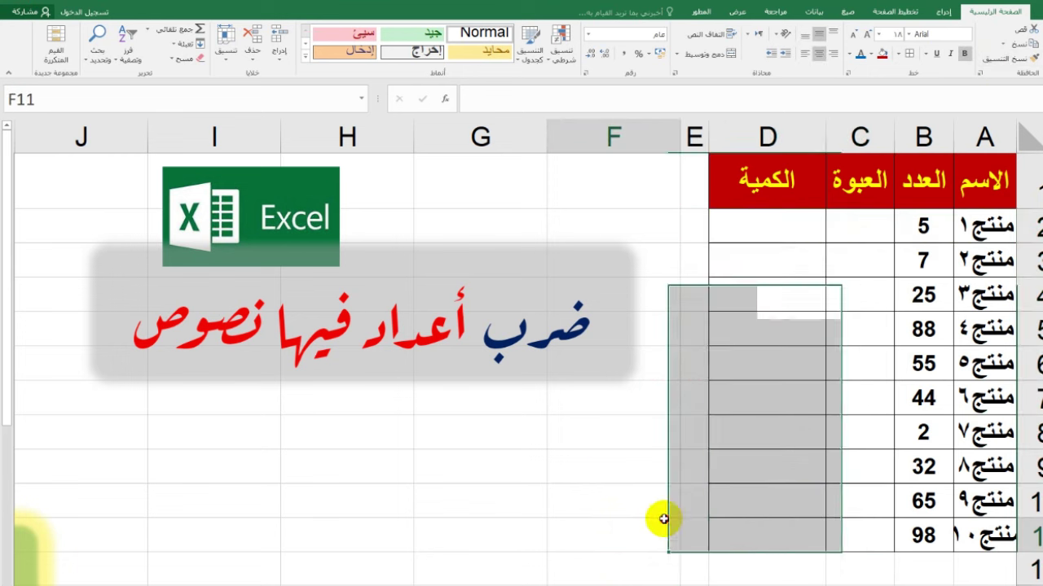
- Enter 2 KG as plain text in cell C2 under العبوة
left_click(851, 232)
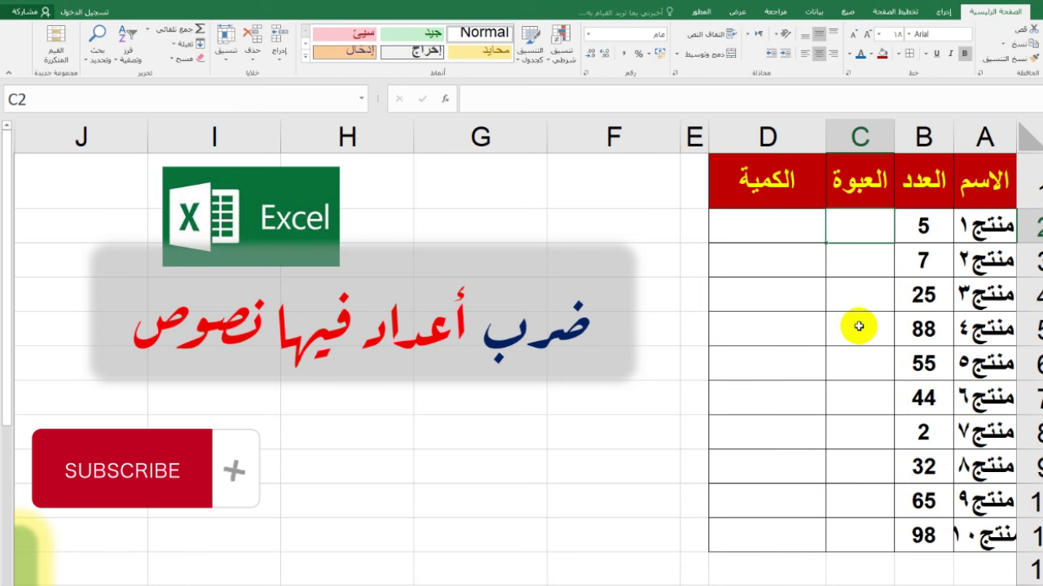
type("2")
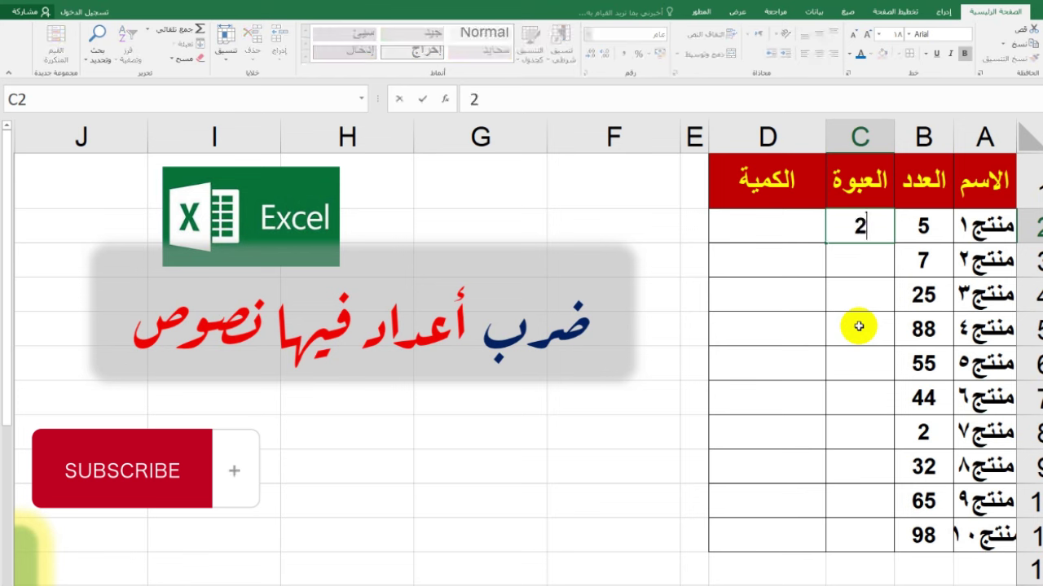
type(" نل")
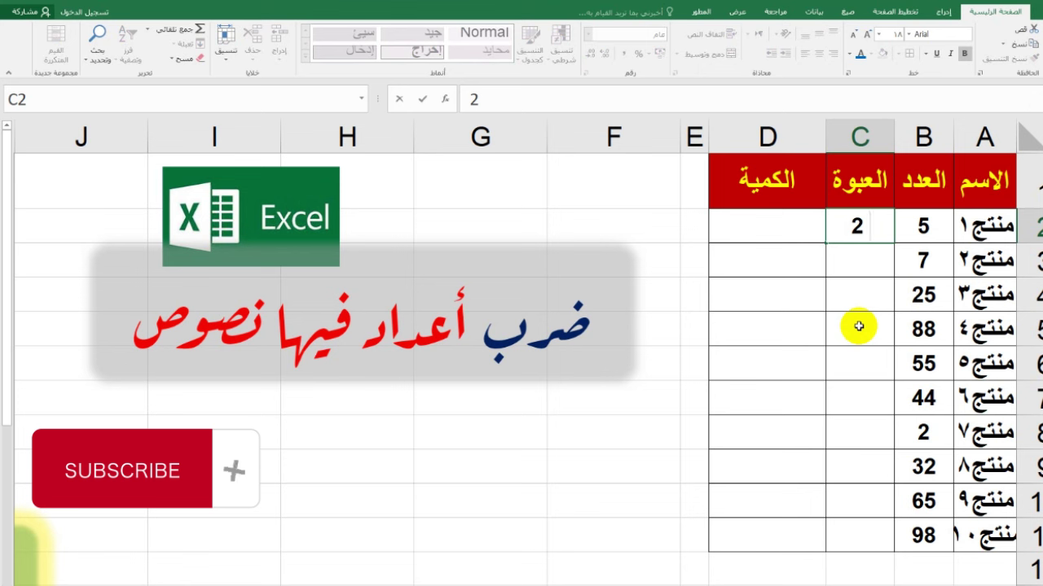
type("F")
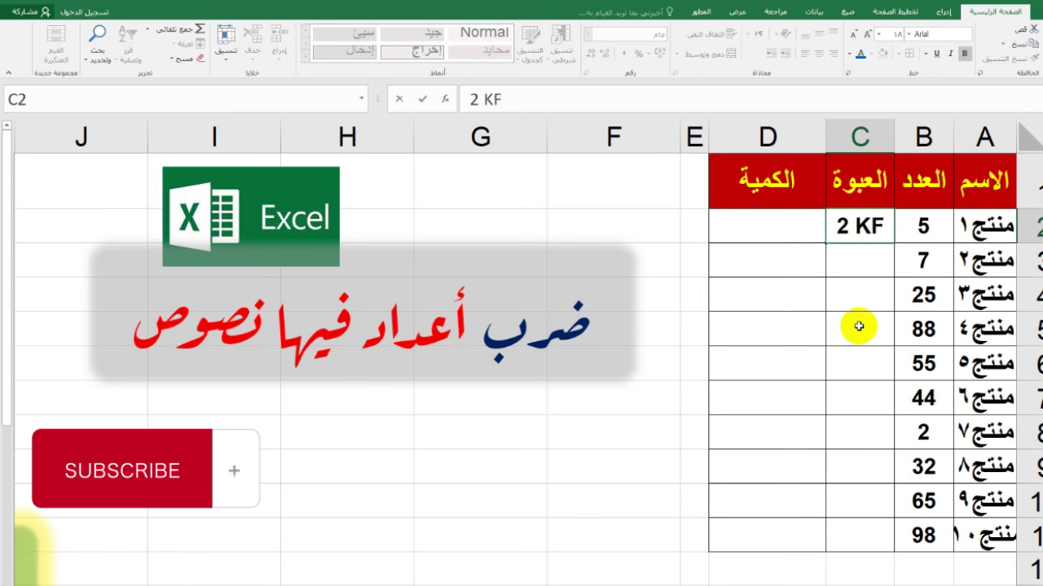
key("BackSpace")
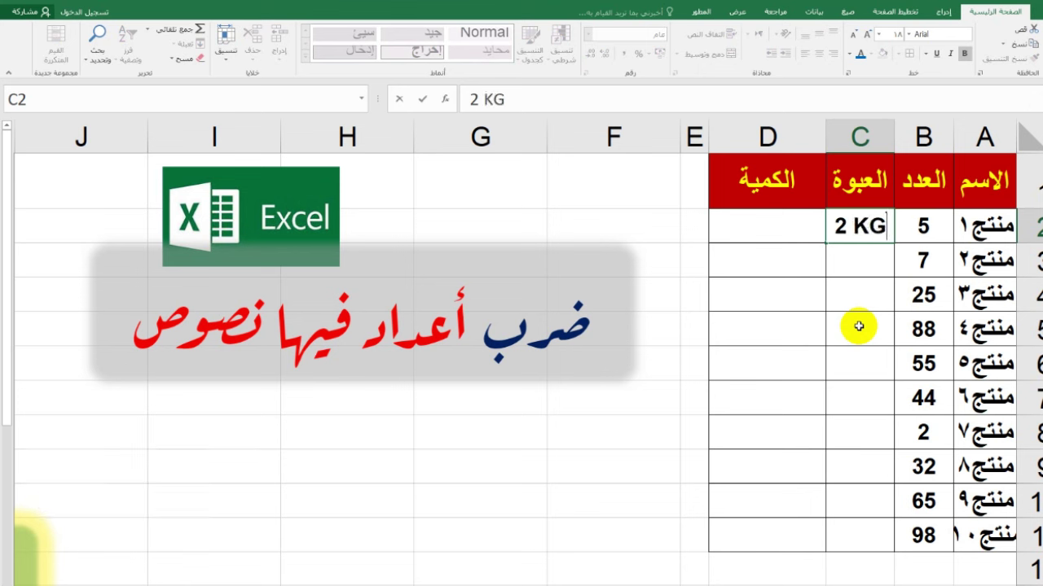
type("G")
- Try to calculate the first product's الكمية in D2 with the formula =B2*C2 and inspect the cells it uses
left_click(794, 234)
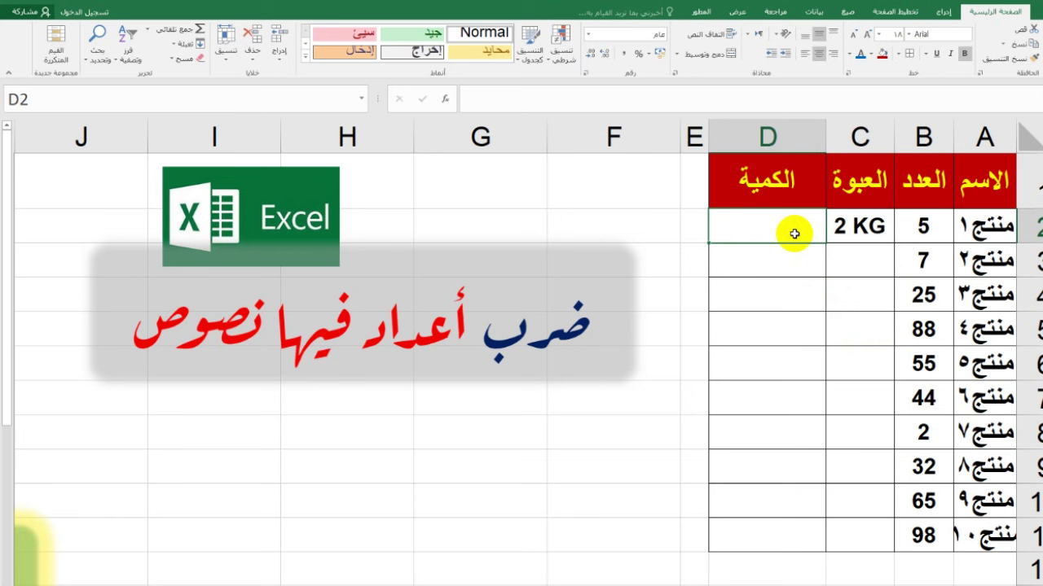
type("=")
left_click(922, 229)
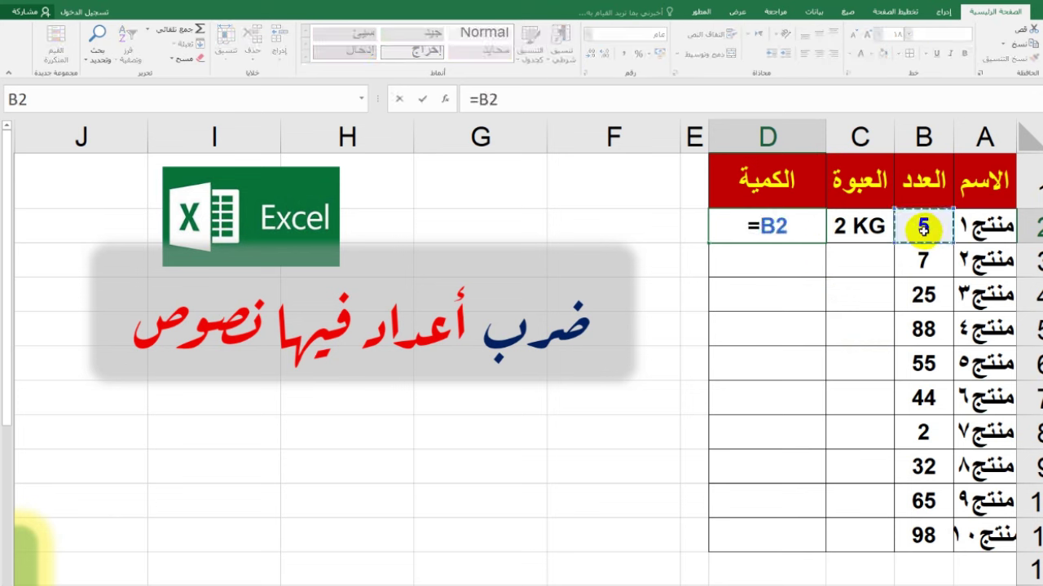
type("*")
left_click(880, 229)
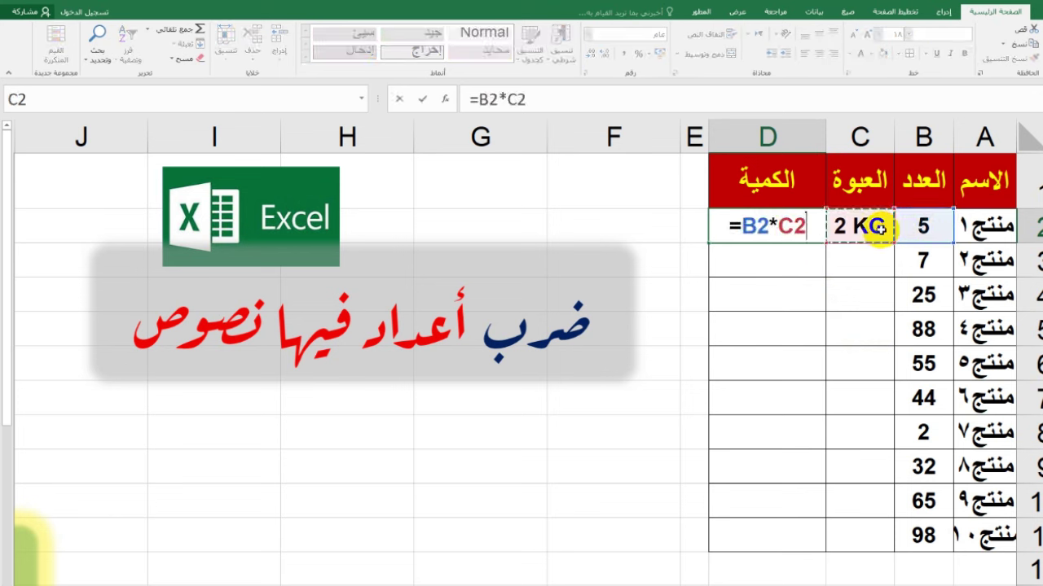
key("Return")
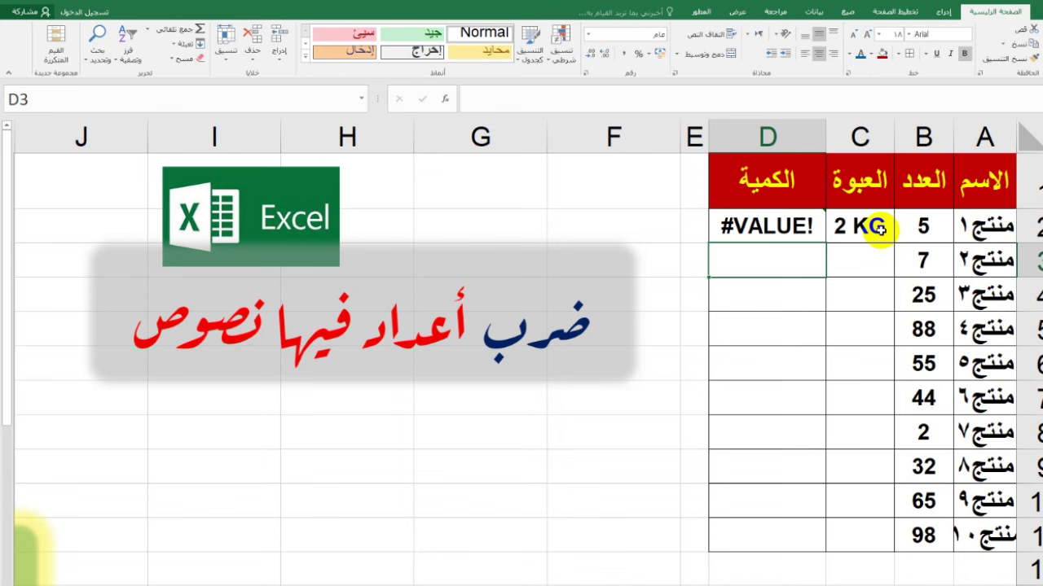
left_click(765, 227)
left_click(916, 226)
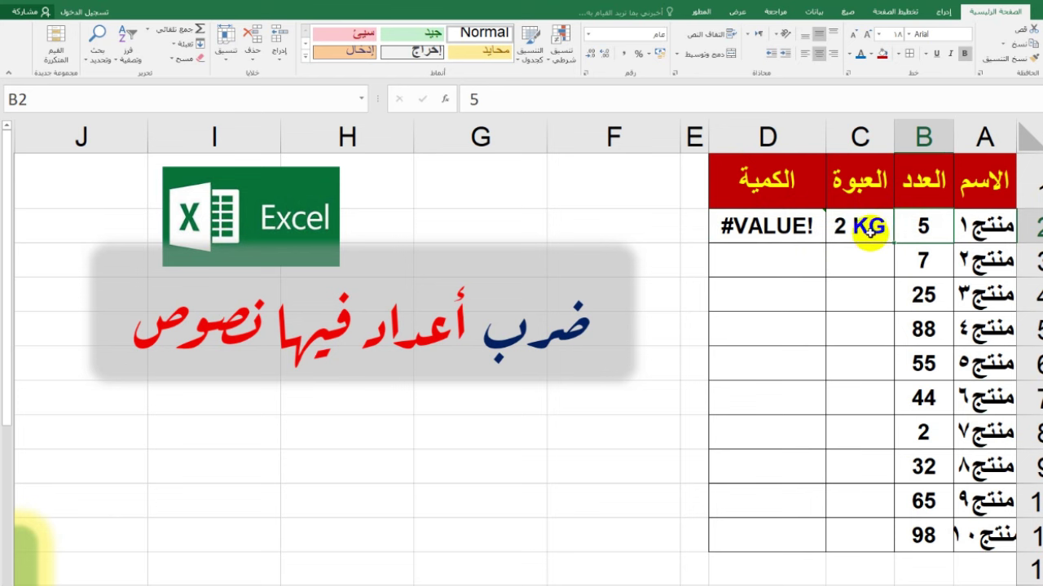
left_click(782, 232)
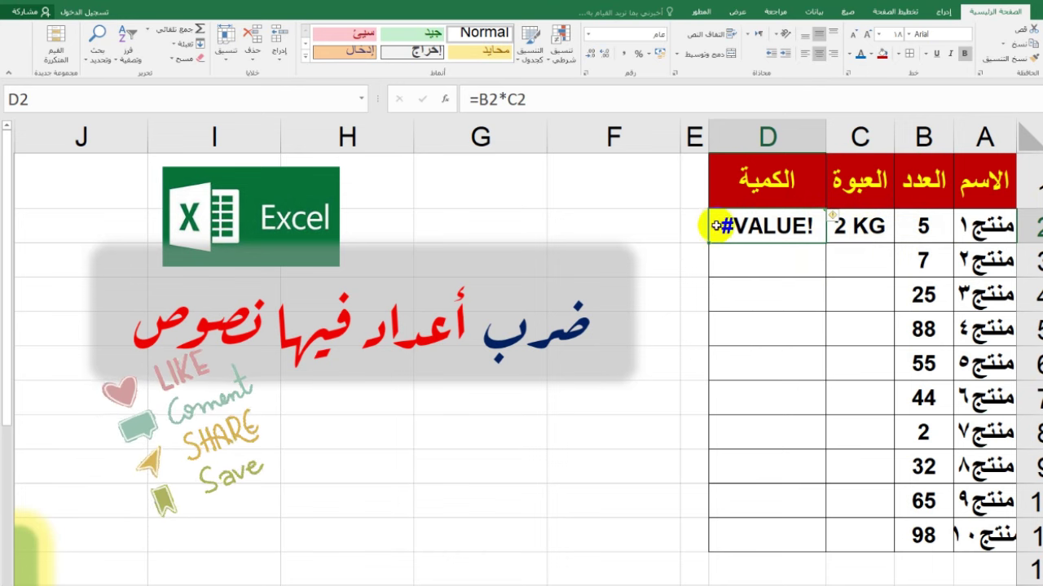
- Clear the contents of C2:D11 and apply the custom number format 0 "KG" to those cells
left_click_drag(693, 225, 764, 534)
key("Delete")
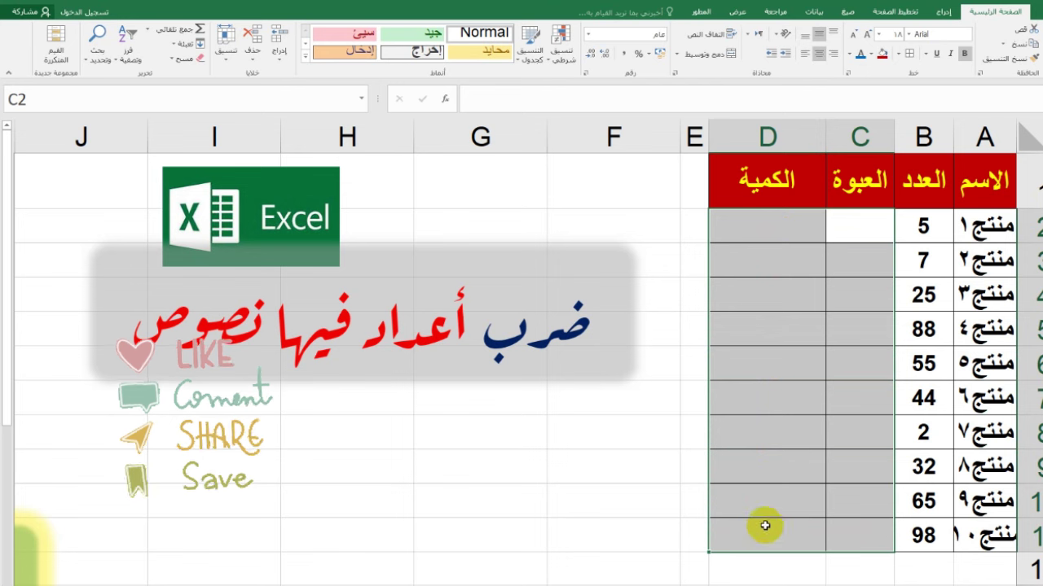
right_click(777, 324)
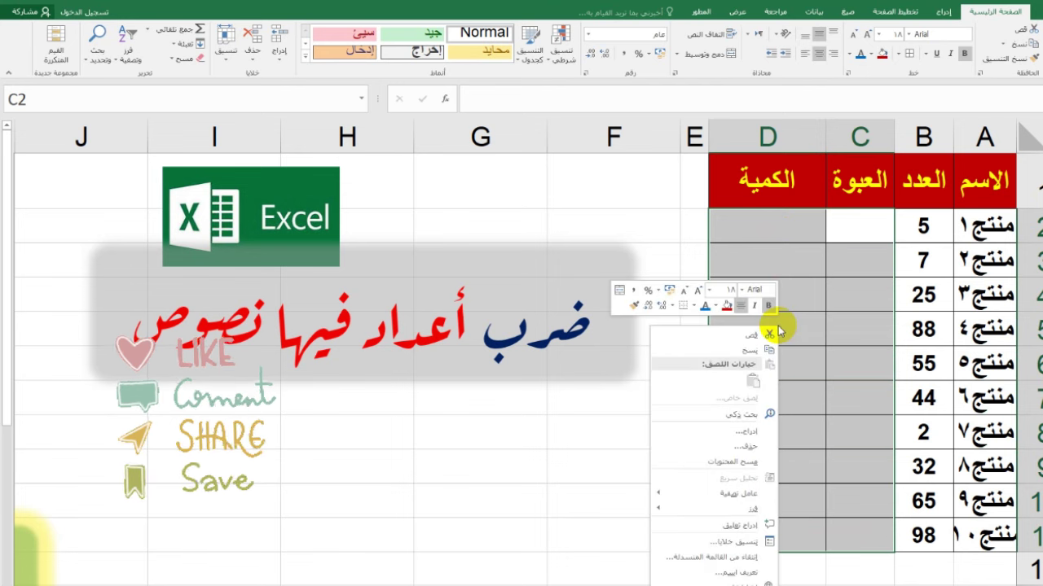
left_click(726, 541)
left_click_drag(785, 343, 789, 242)
left_click(857, 383)
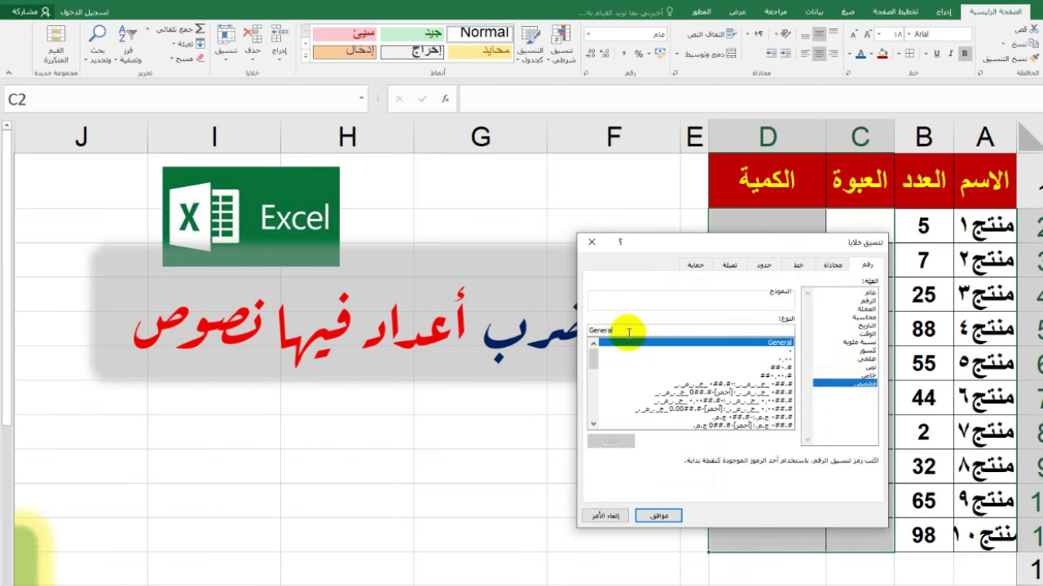
double_click(602, 330)
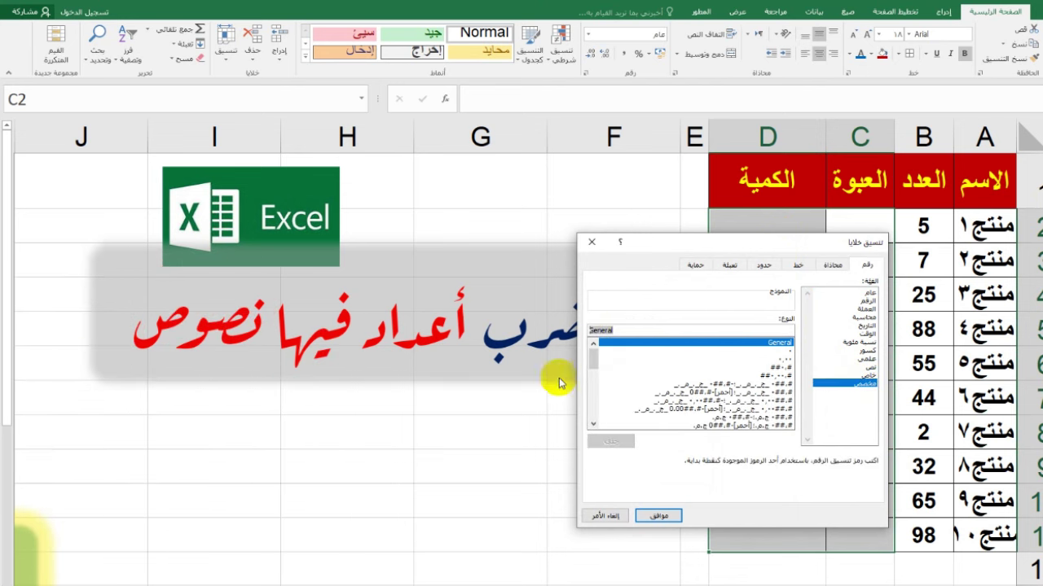
type("0 \"KG")
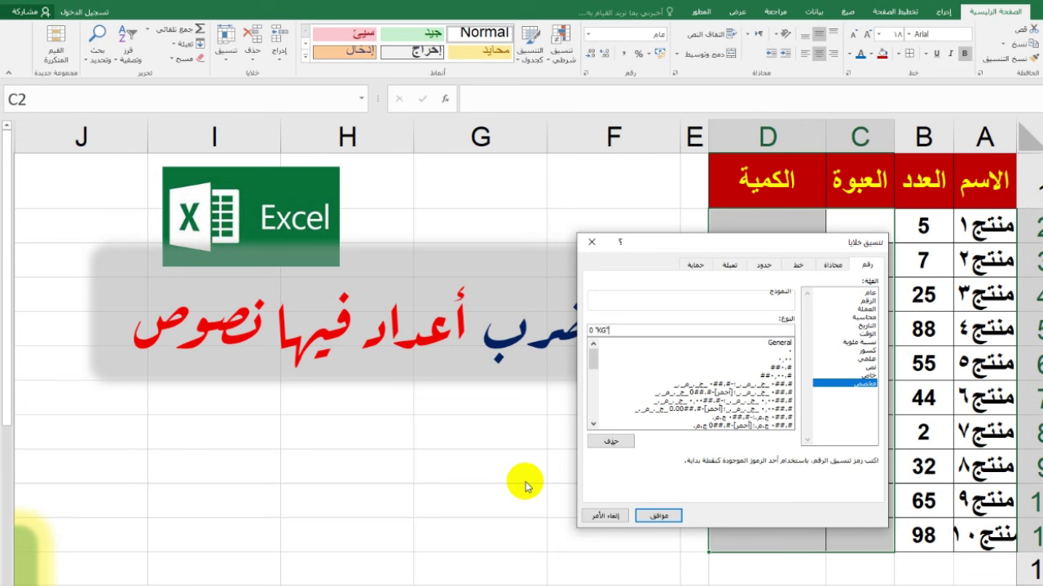
left_click(661, 516)
- Enter the العبوة values 2, 3, 5, 6, 3 and 25 as plain numbers in C2:C7
left_click(878, 226)
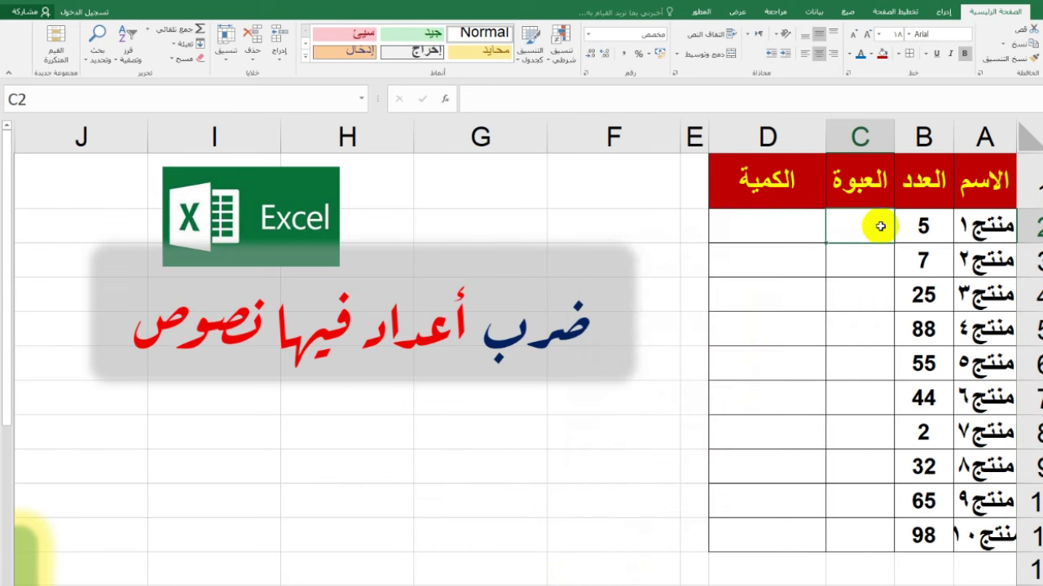
type("2")
key("Return")
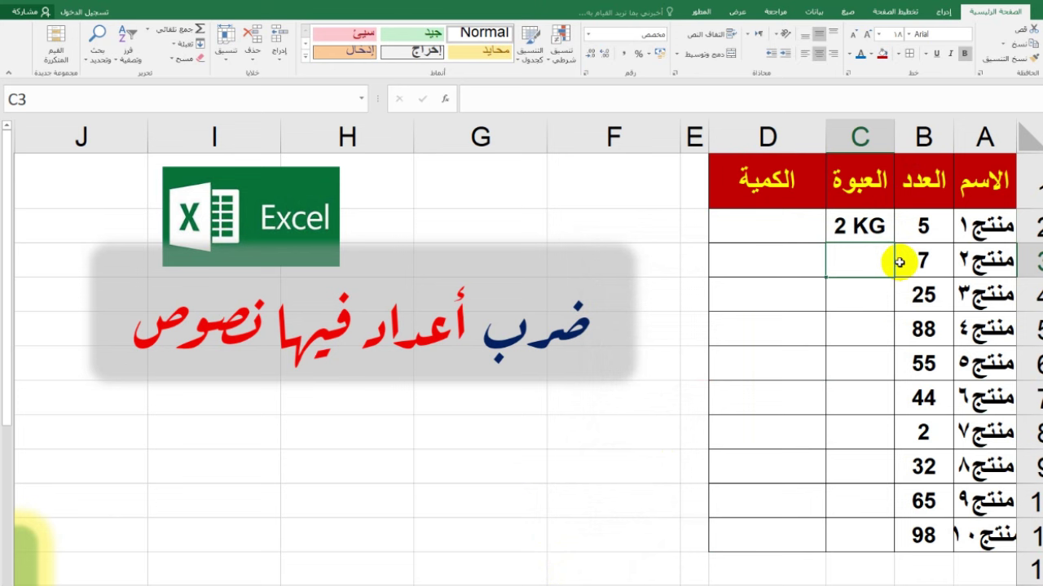
type("3")
key("Return")
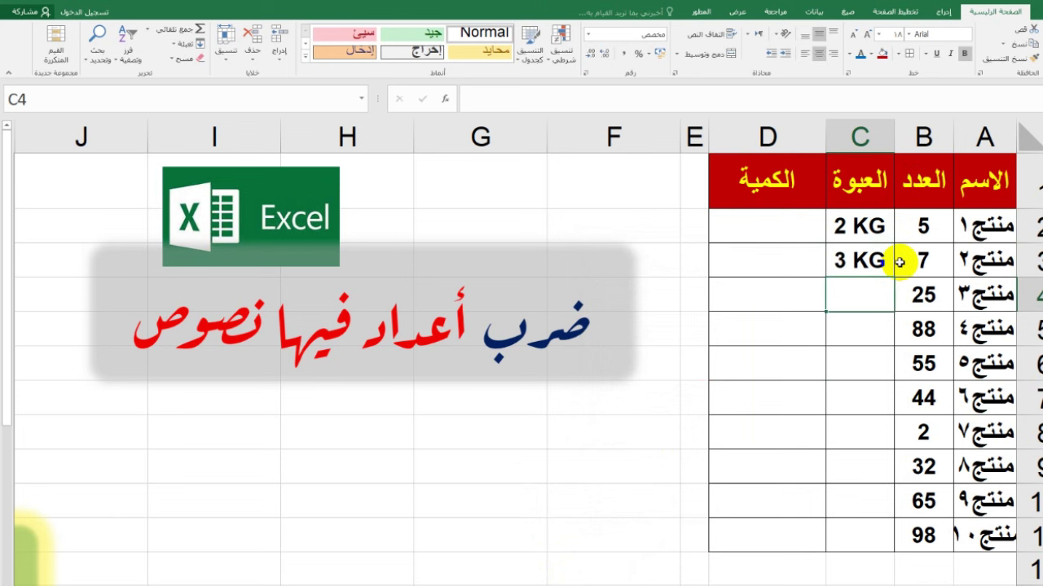
type("5")
key("Return")
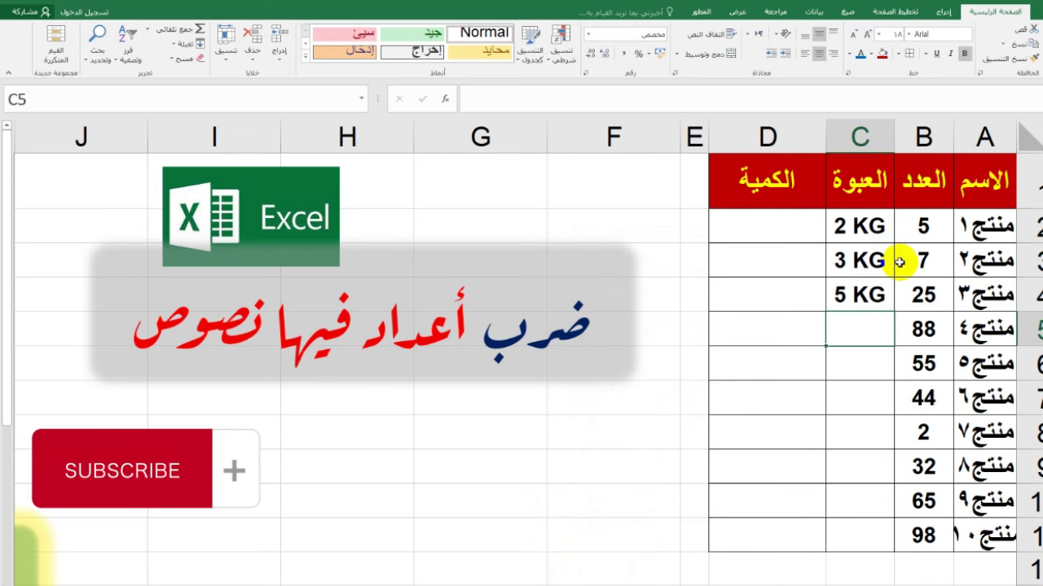
type("6")
key("Return")
type("3")
key("Return")
type("25")
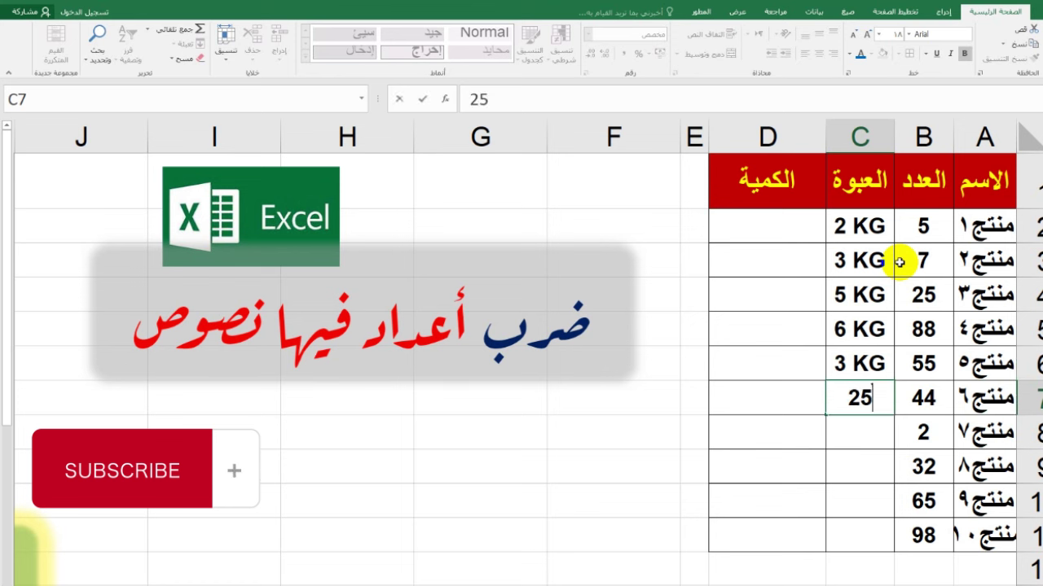
key("Return")
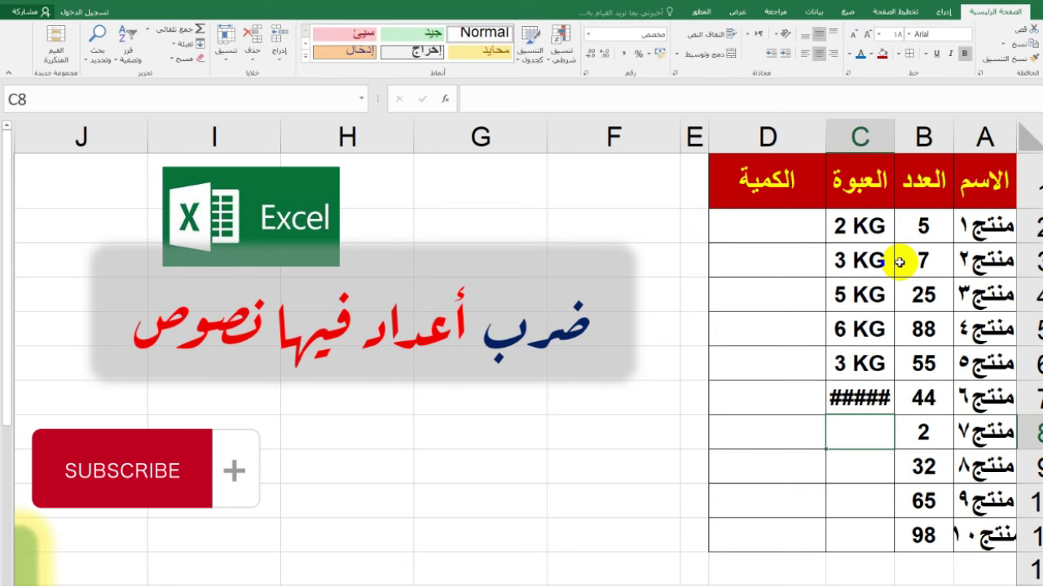
- Widen column C to fit its longest value, and enter 2, 5, 7 and 9 in C8:C11
left_click(872, 397)
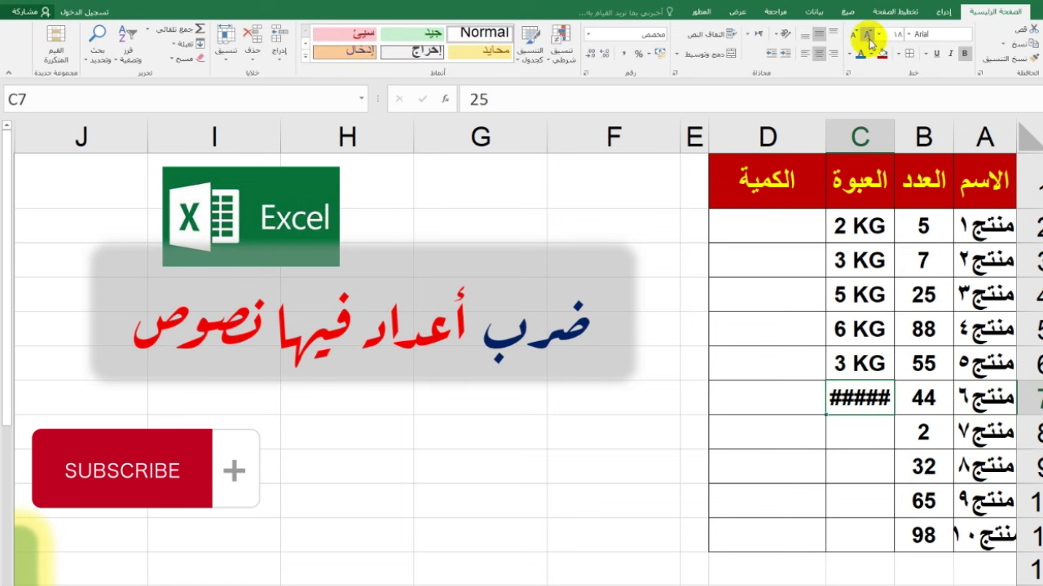
left_click_drag(827, 129, 798, 130)
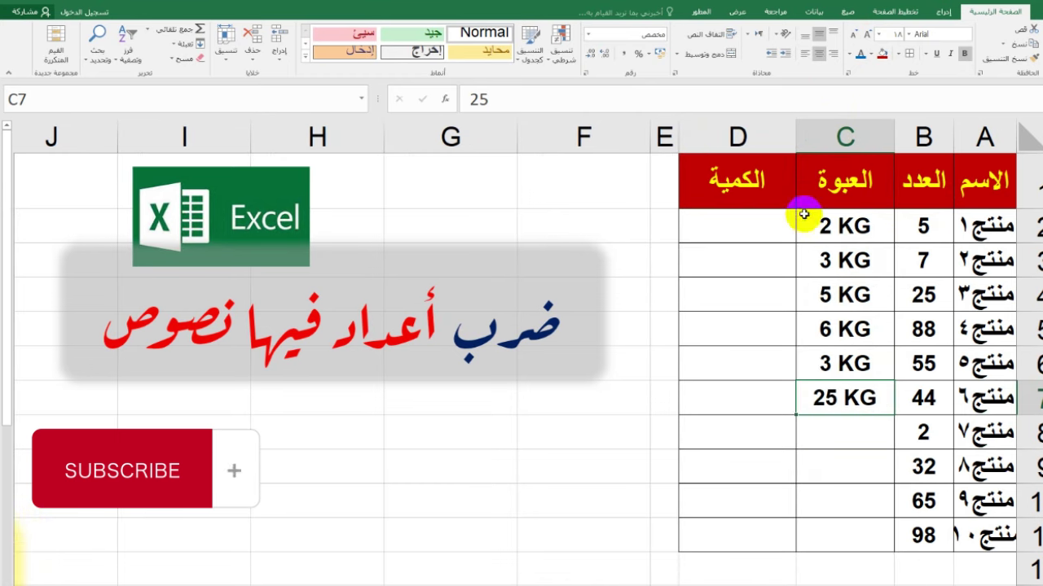
left_click(830, 426)
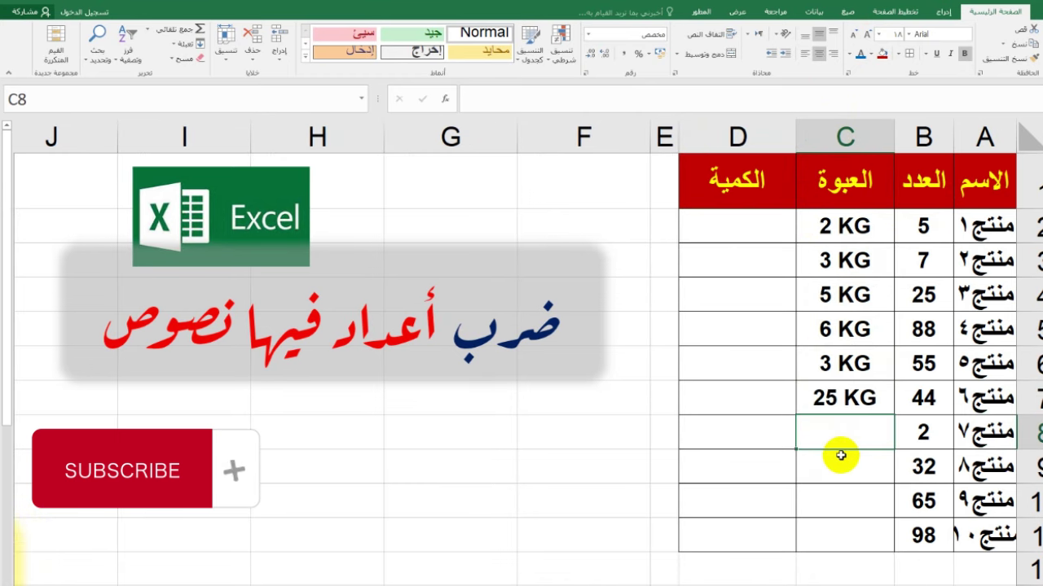
type("2 KG")
key("Return")
type("5 KG")
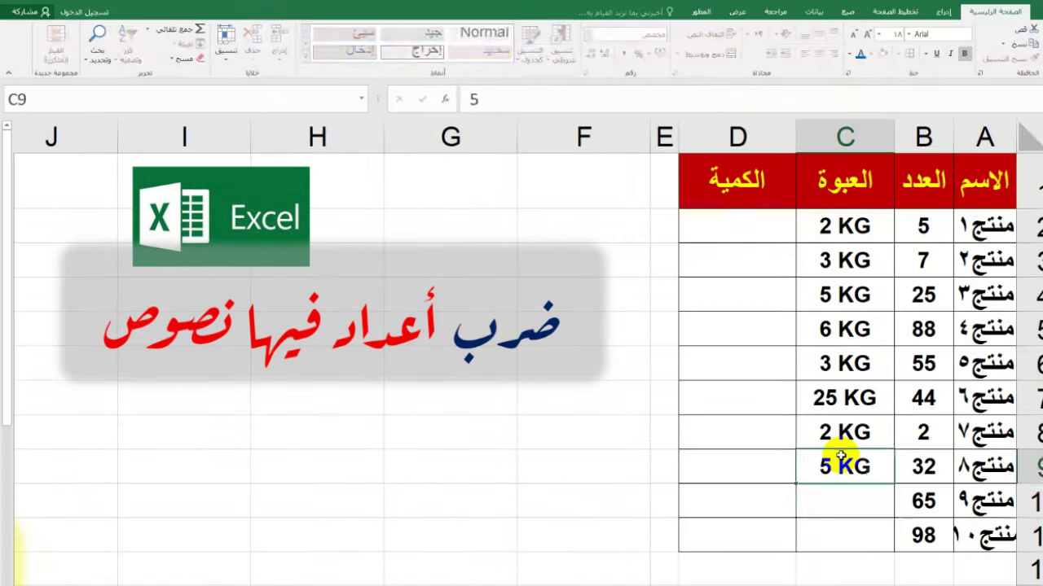
key("Return")
type("7 KG")
key("Return")
type("9 KG")
key("Return")
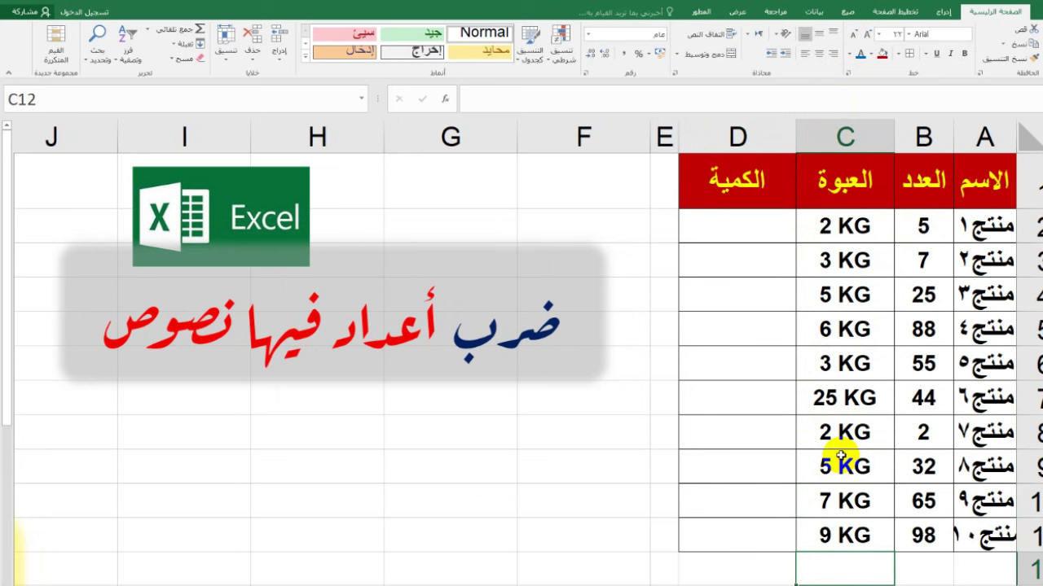
- Calculate the first product's الكمية in D2 by multiplying العدد by العبوة with =B2*C2
left_click(762, 229)
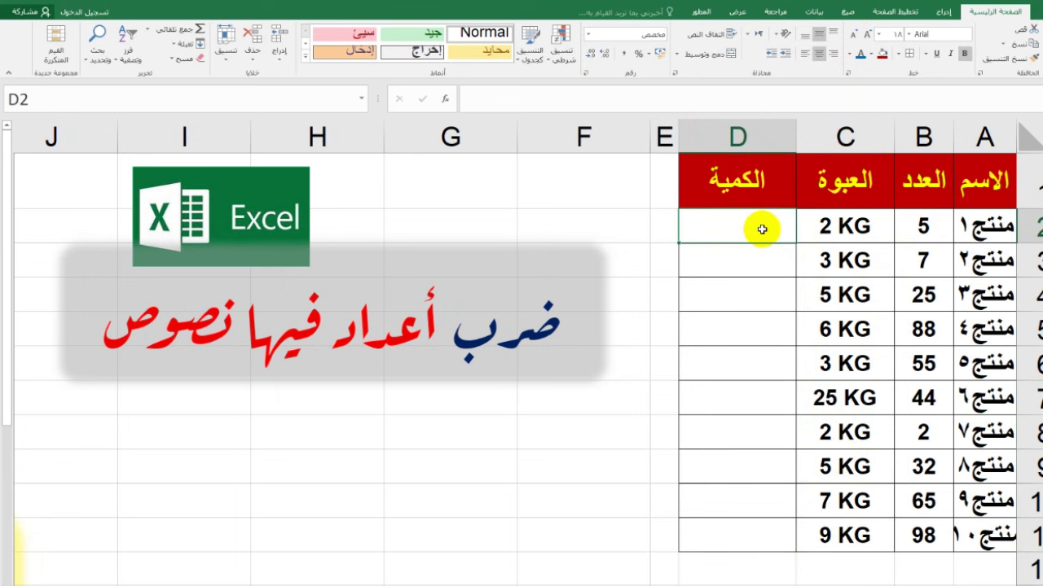
type("=")
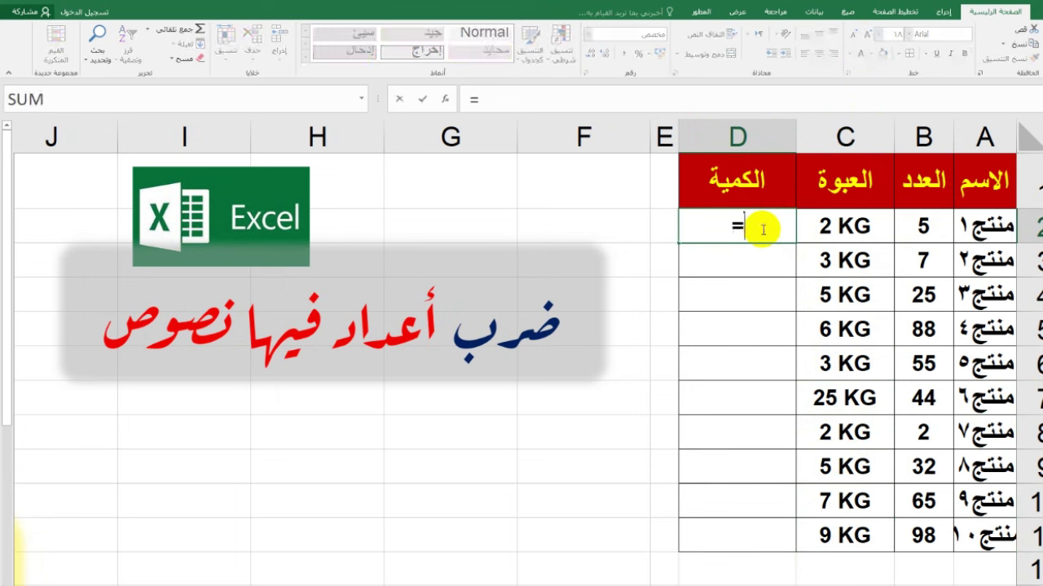
left_click(907, 229)
type("*")
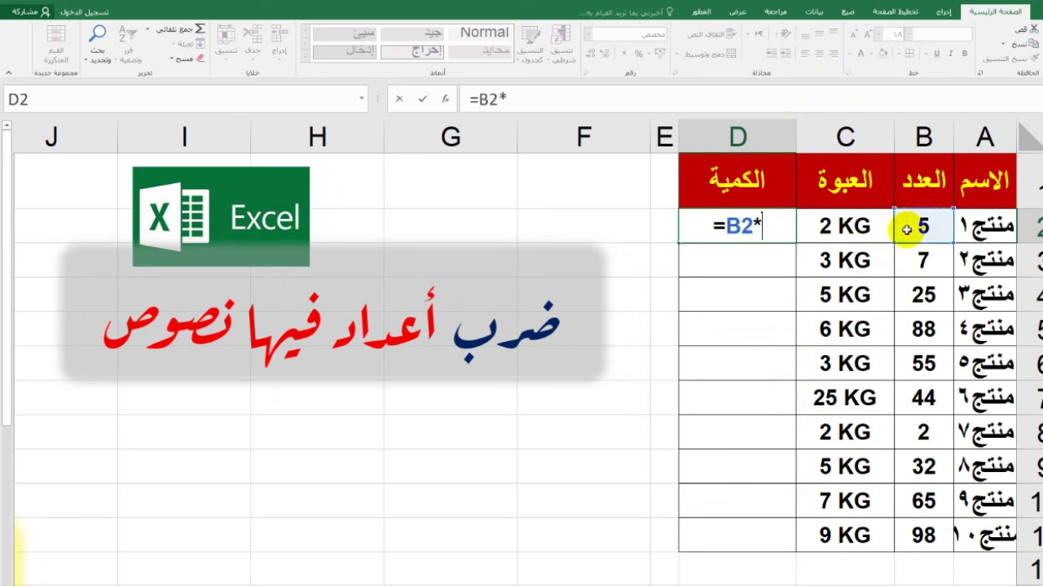
left_click(849, 229)
key("Return")
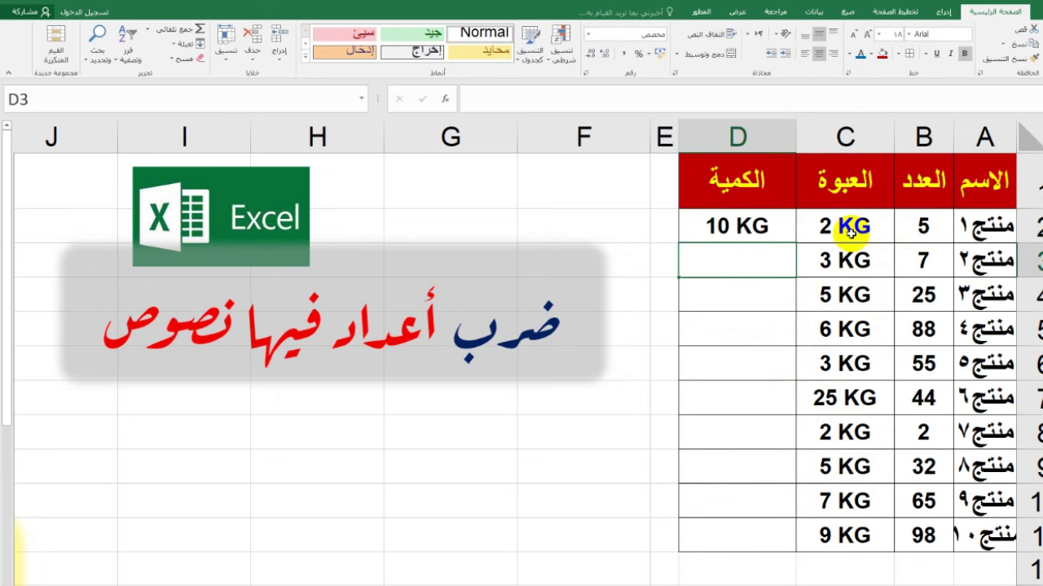
- Copy the D2 multiplication formula down through D11, and check the second product's count, weight and quantity cells
left_click(729, 232)
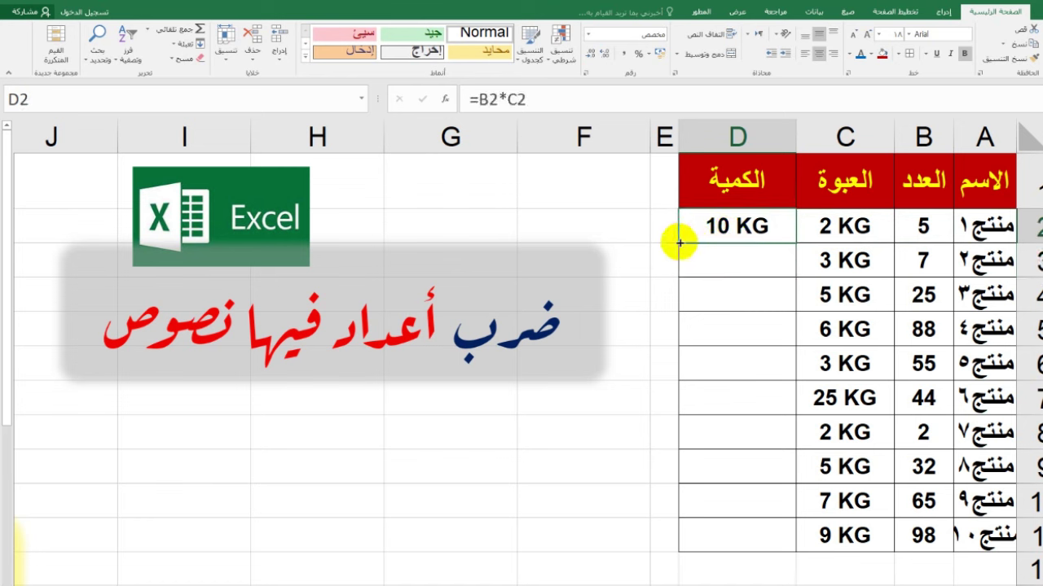
left_click_drag(679, 242, 679, 530)
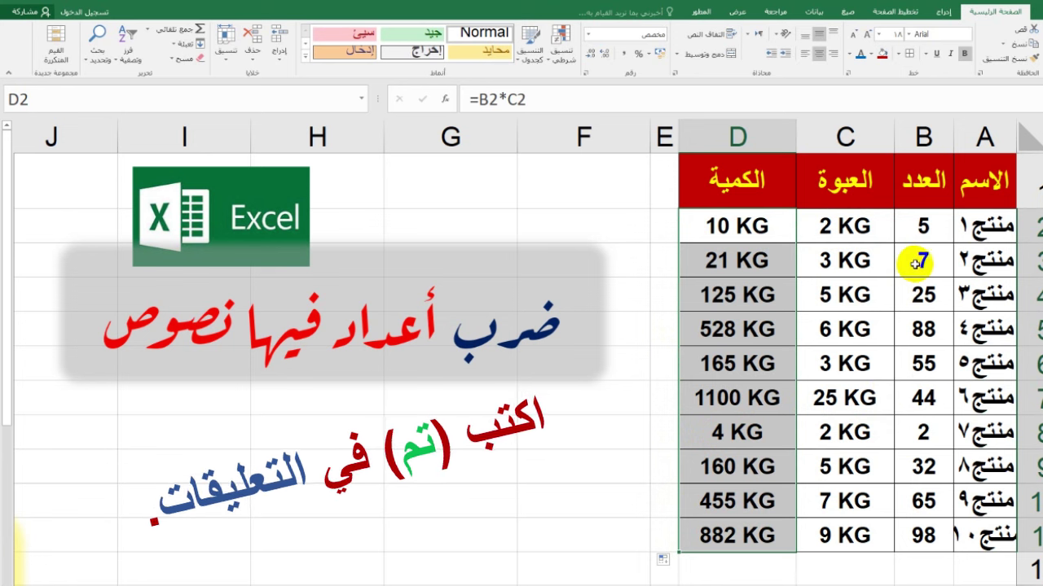
left_click(919, 260)
left_click(841, 261)
left_click(714, 261)
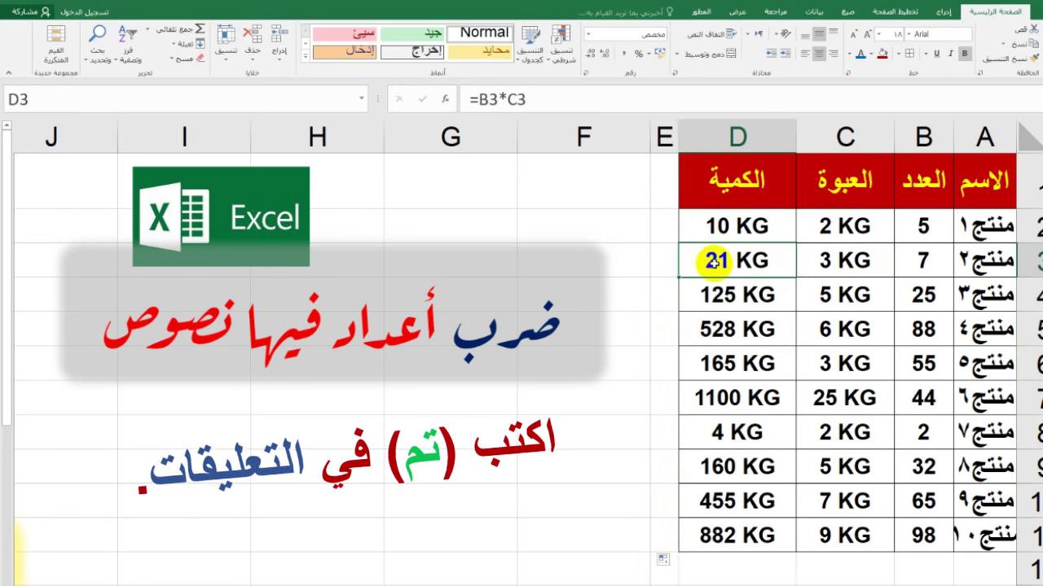
- Set the second product's العبوة in C3 to 5
left_click(852, 257)
type("5")
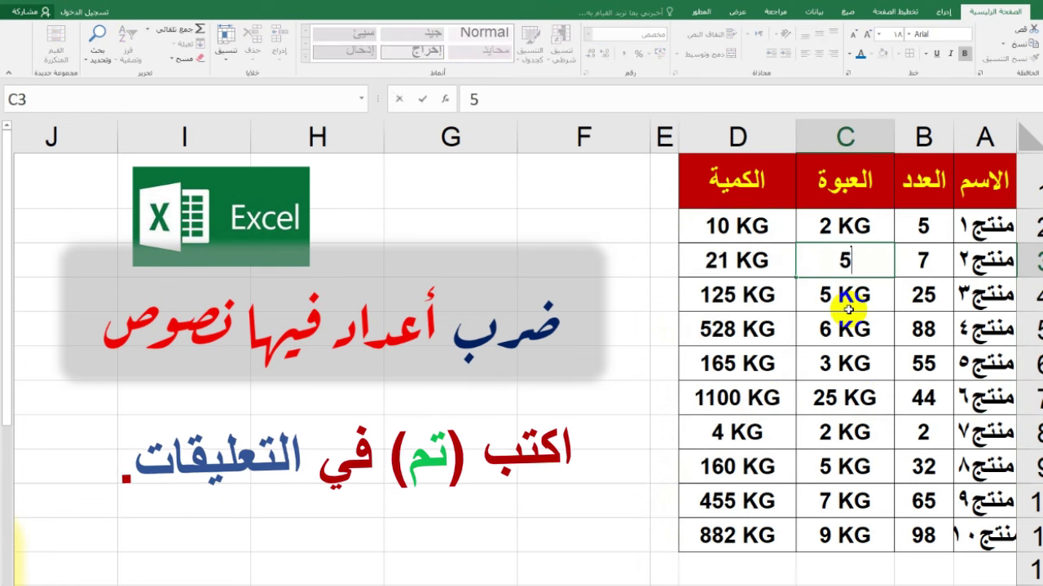
key("Return")
- Set the second product's العدد in B3 to 8
left_click(921, 261)
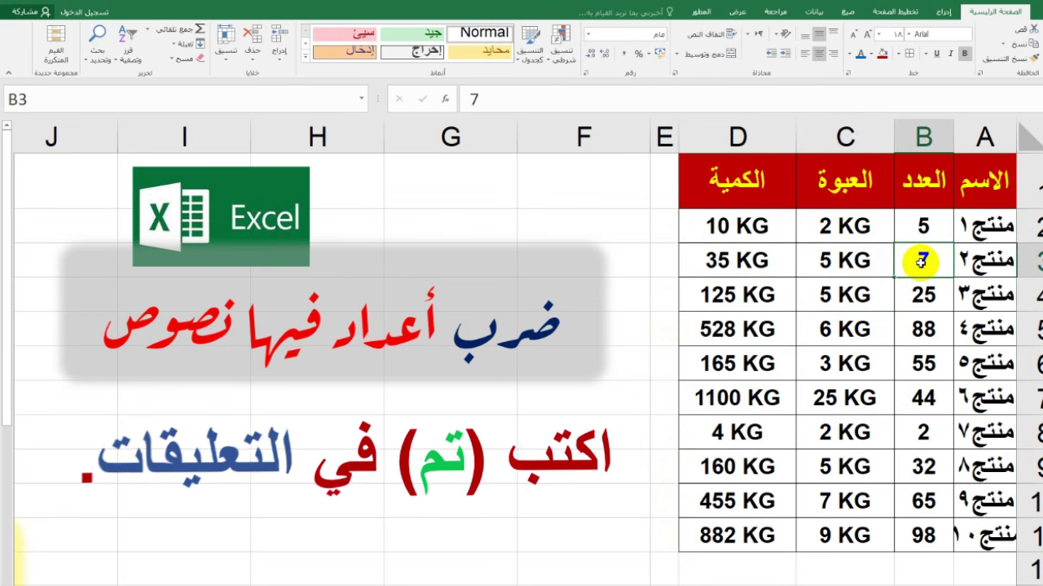
type("8")
key("Return")
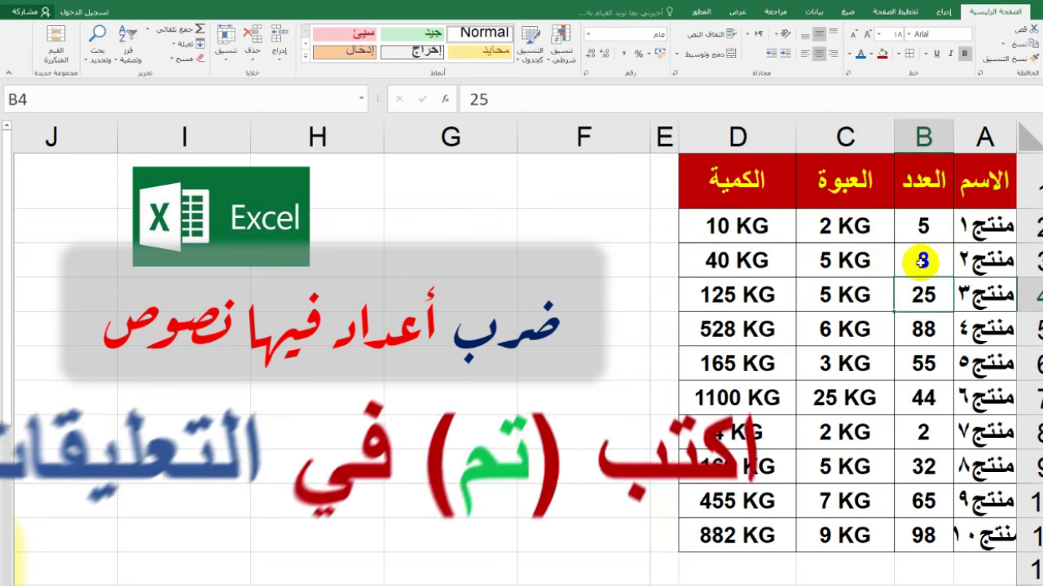
- Set the second product's العدد in B3 to 5
left_click(921, 261)
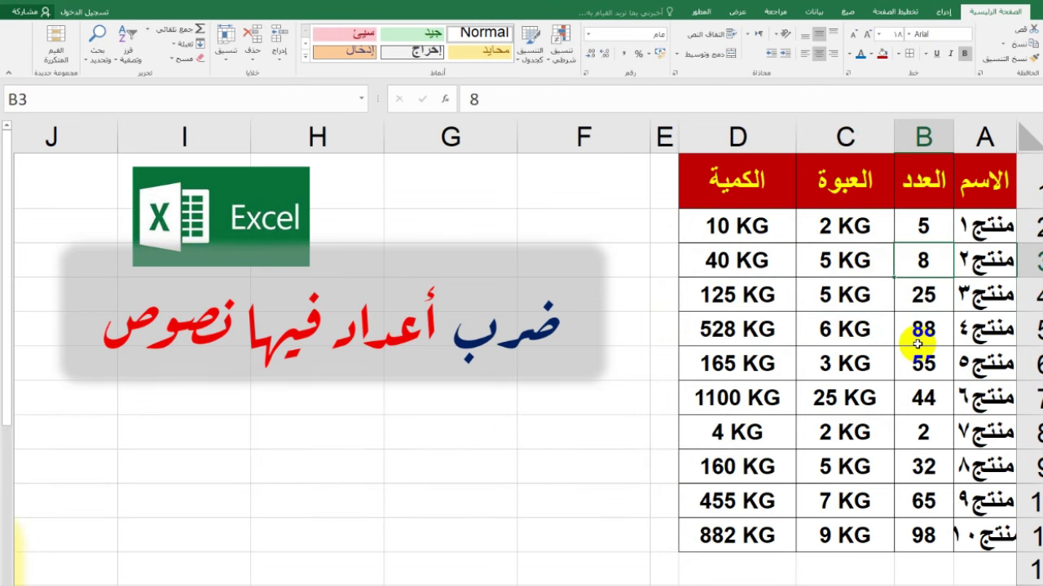
type("5")
key("Return")
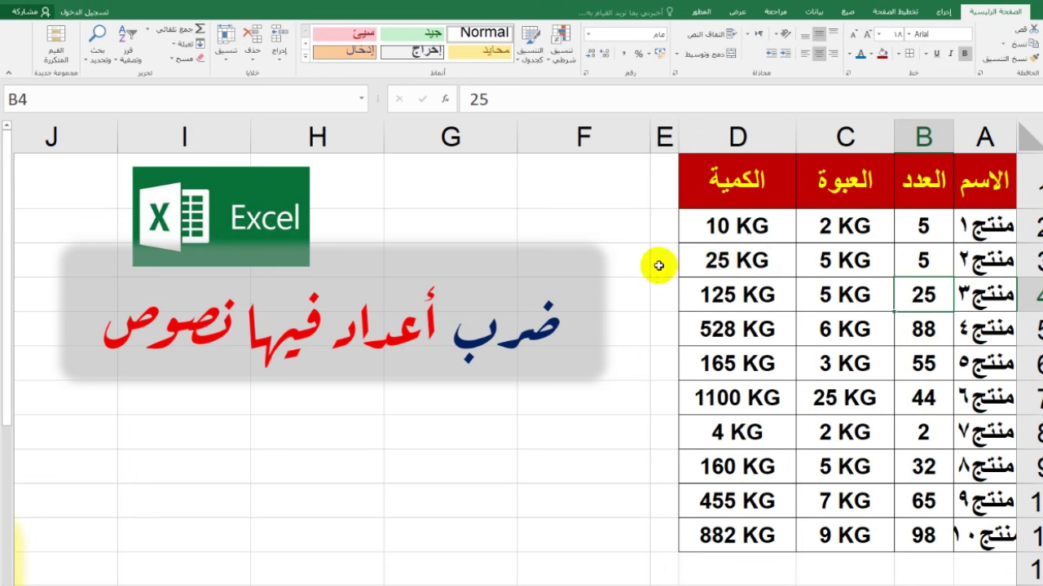
- Examine the second product's row, the KG-formatted cells C2:D11, the value stored in C2, and the formulas in D2 and D11
left_click_drag(661, 262, 904, 266)
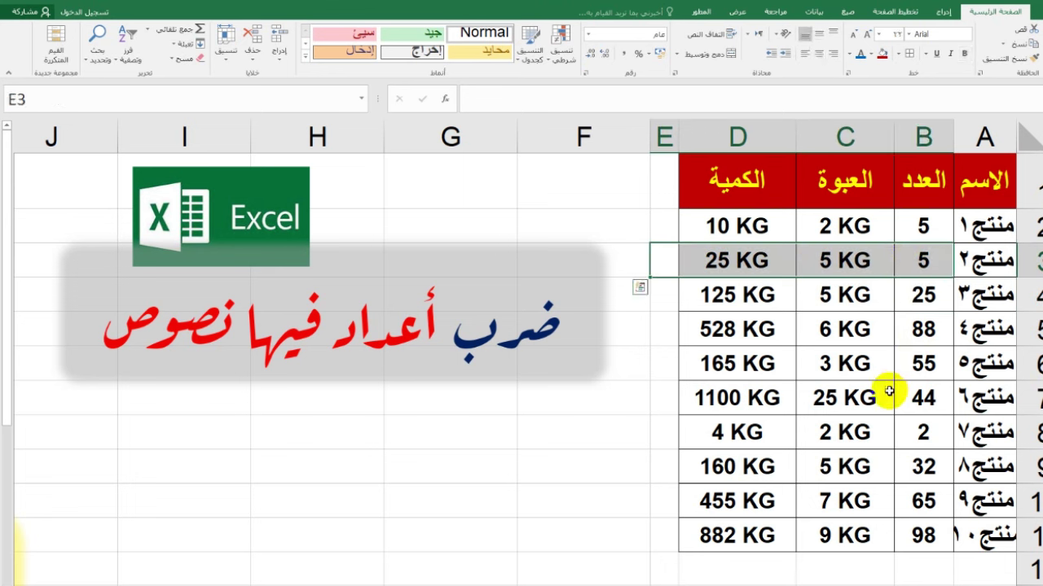
left_click(664, 572)
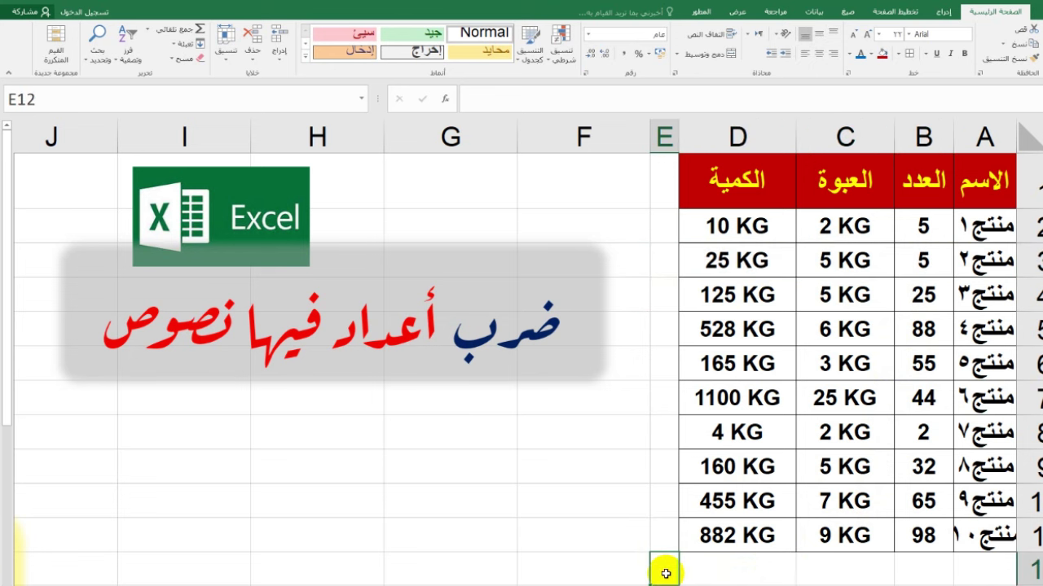
left_click_drag(852, 231, 743, 540)
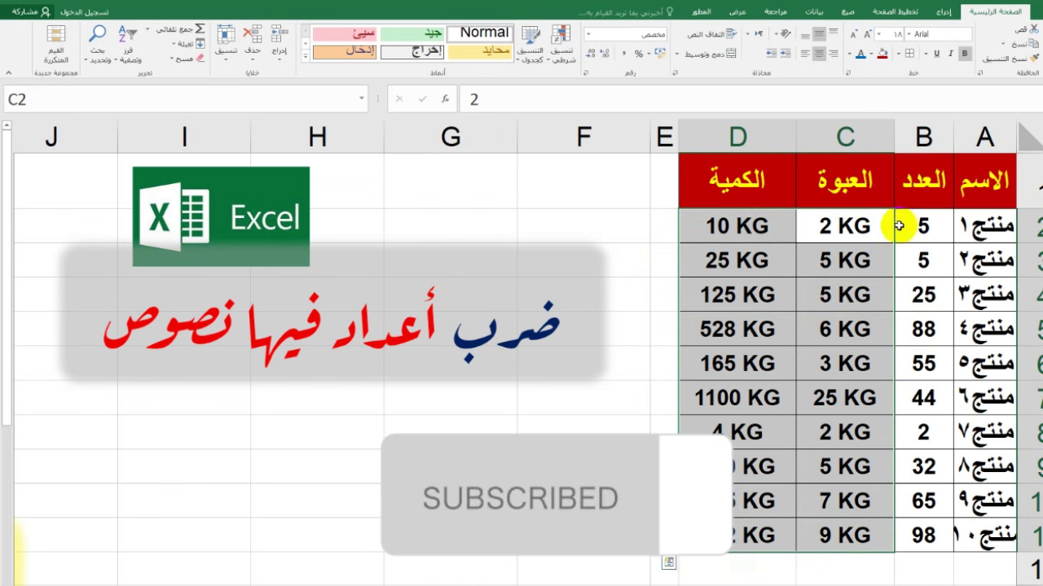
left_click(663, 225)
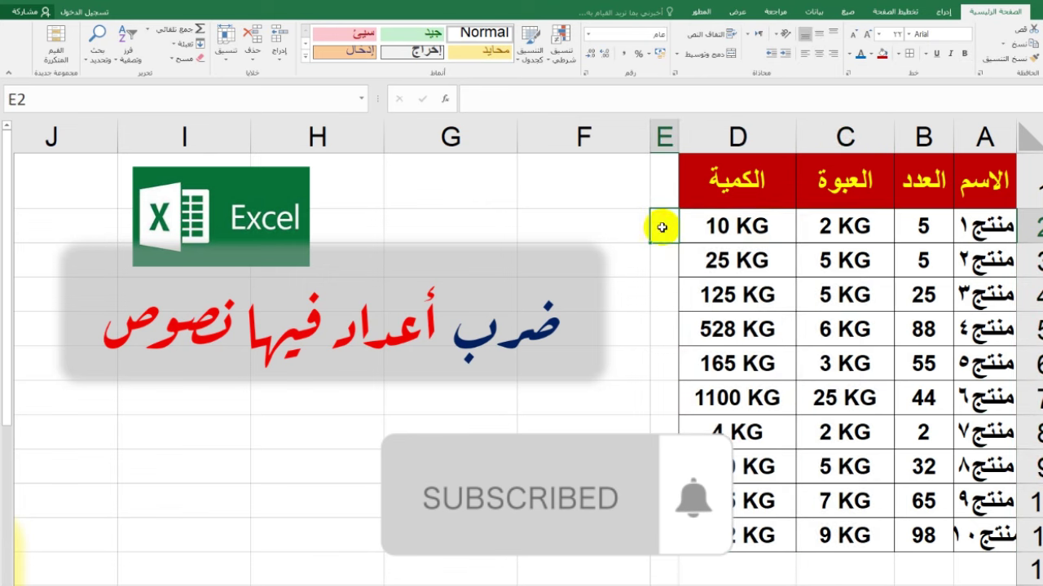
left_click(845, 232)
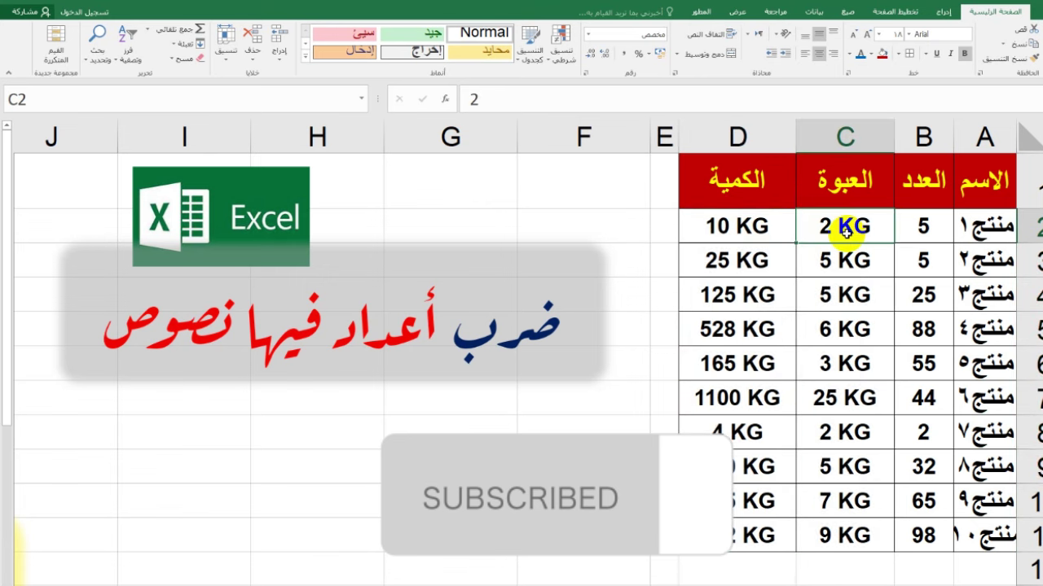
double_click(476, 96)
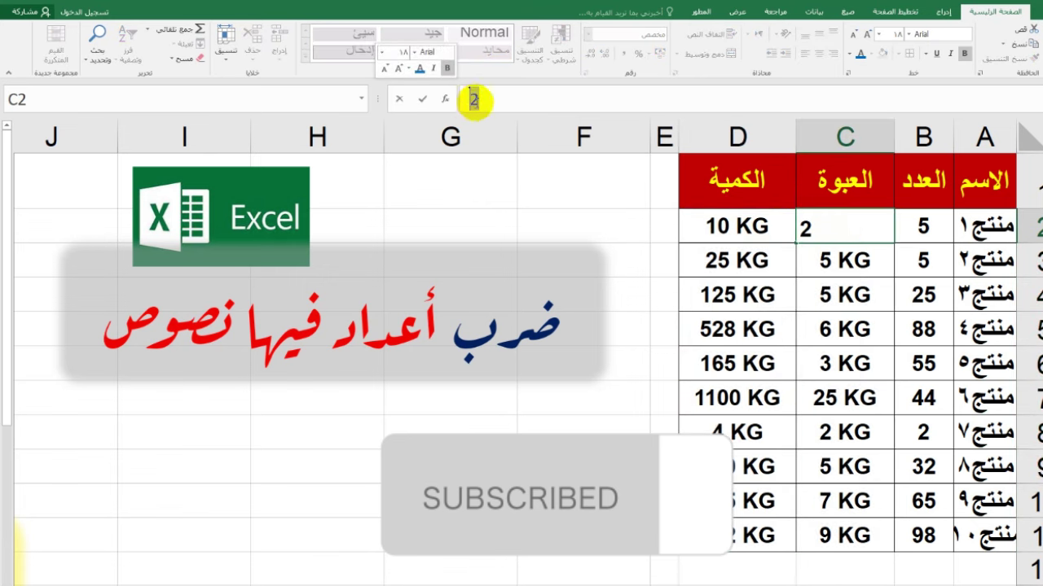
key("Return")
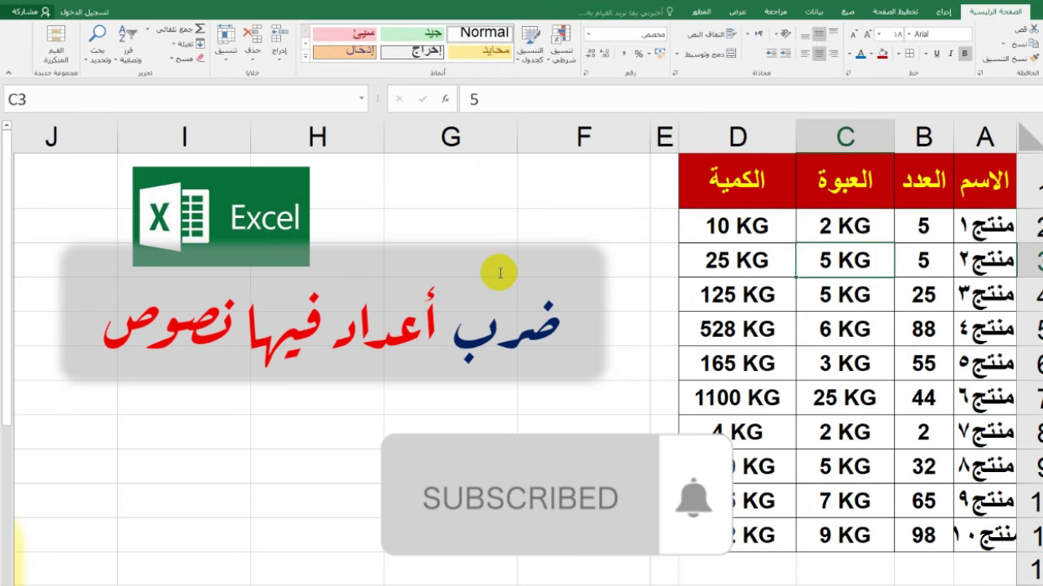
left_click(725, 232)
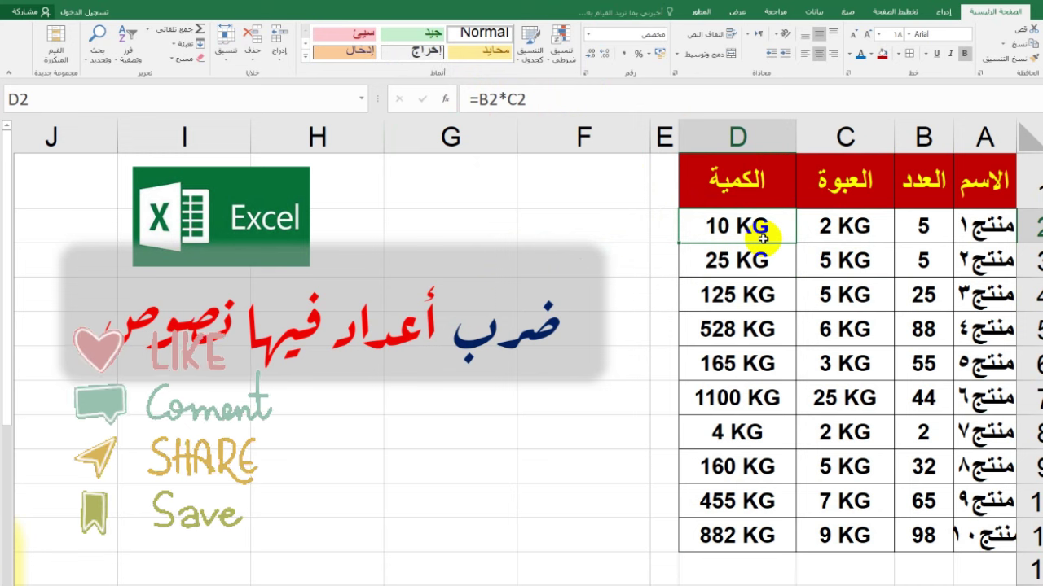
left_click(753, 535)
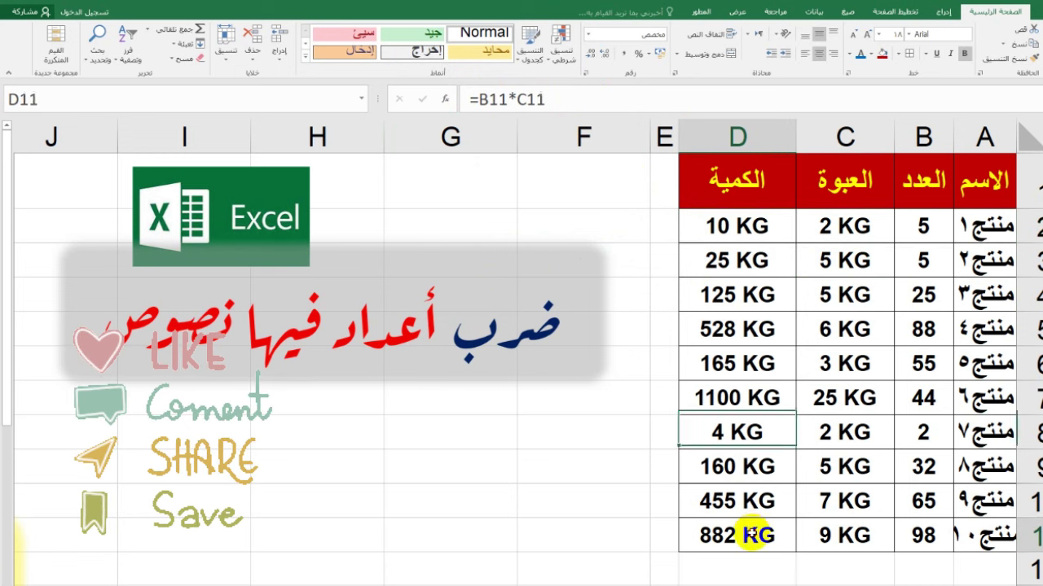
mouse_move(754, 534)
left_mouse_down()
mouse_move(861, 288)
mouse_move(844, 226)
left_mouse_up()
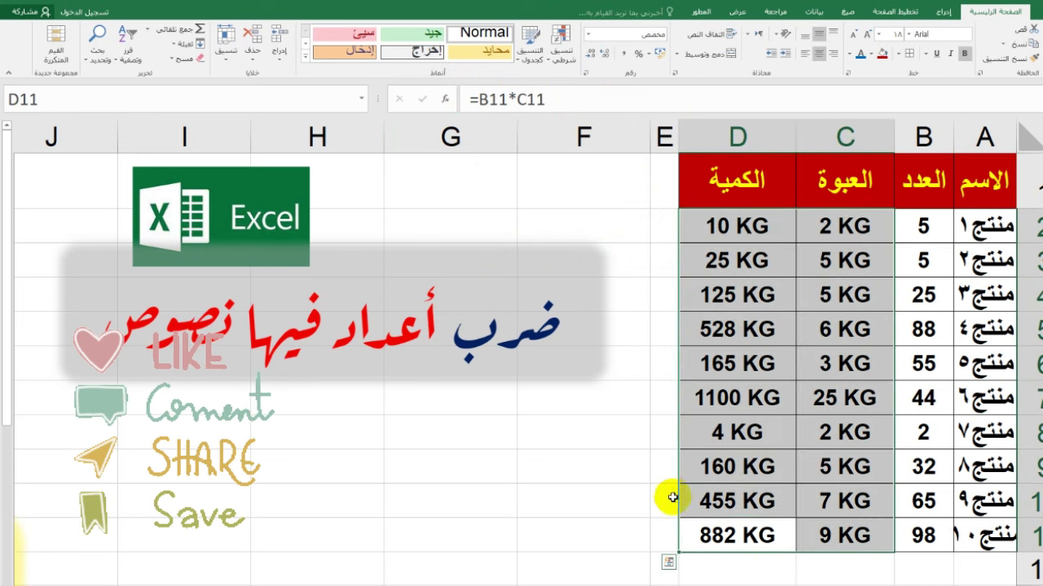